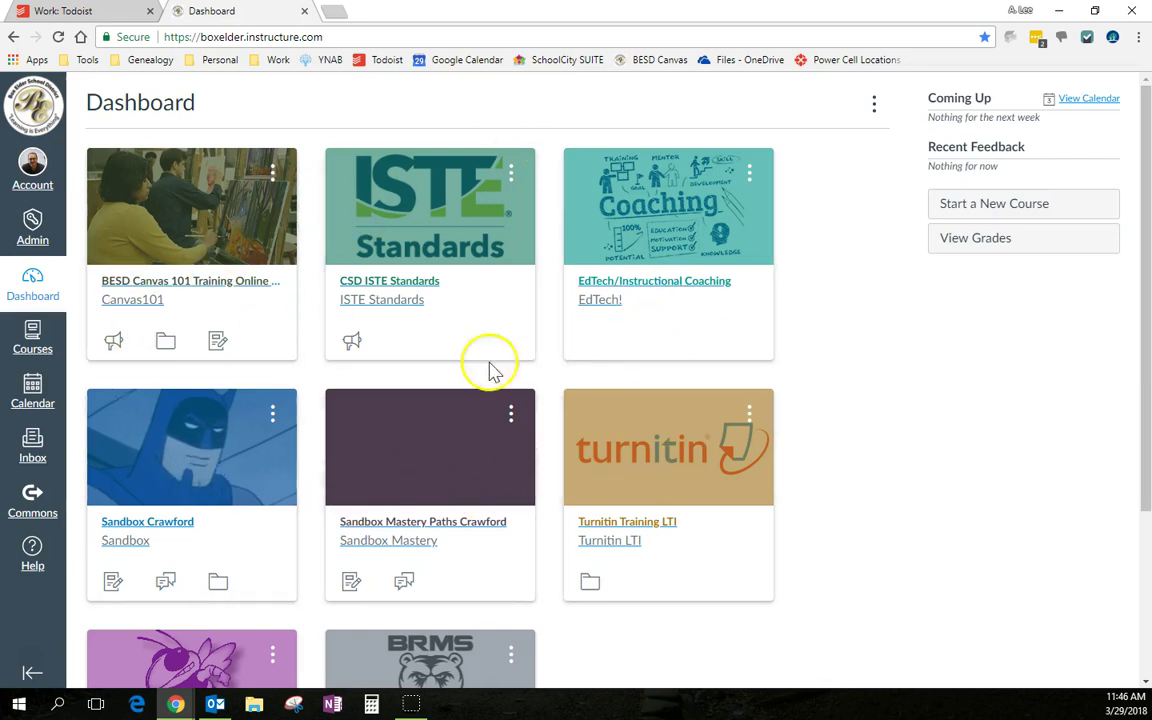
# Open the Sandbox course and go to its Files page
pyautogui.click(172, 489)
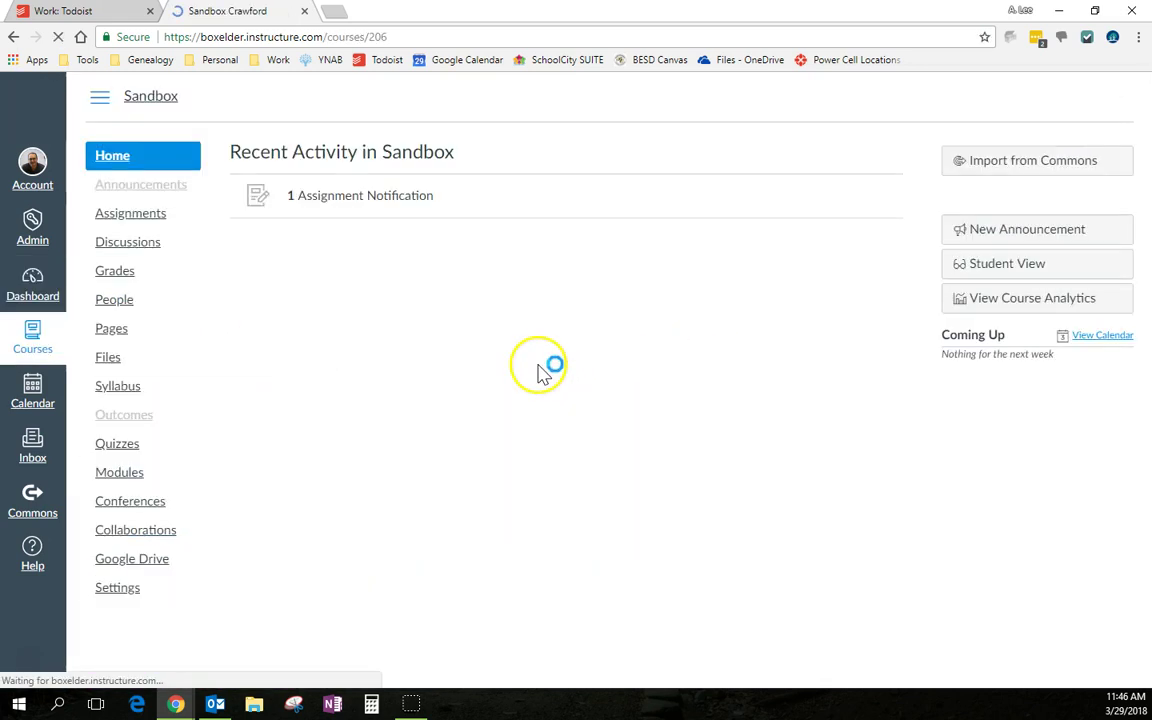
pyautogui.click(110, 357)
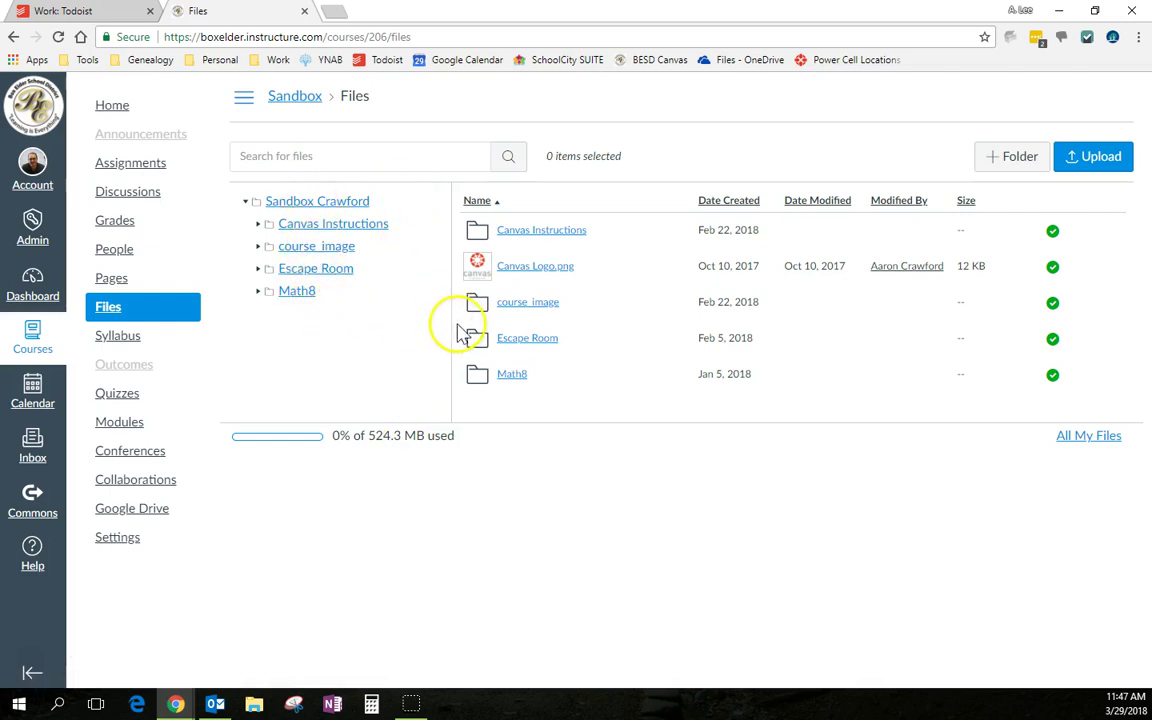
# Create a folder named 'sample' in the top-level course folder
pyautogui.click(328, 205)
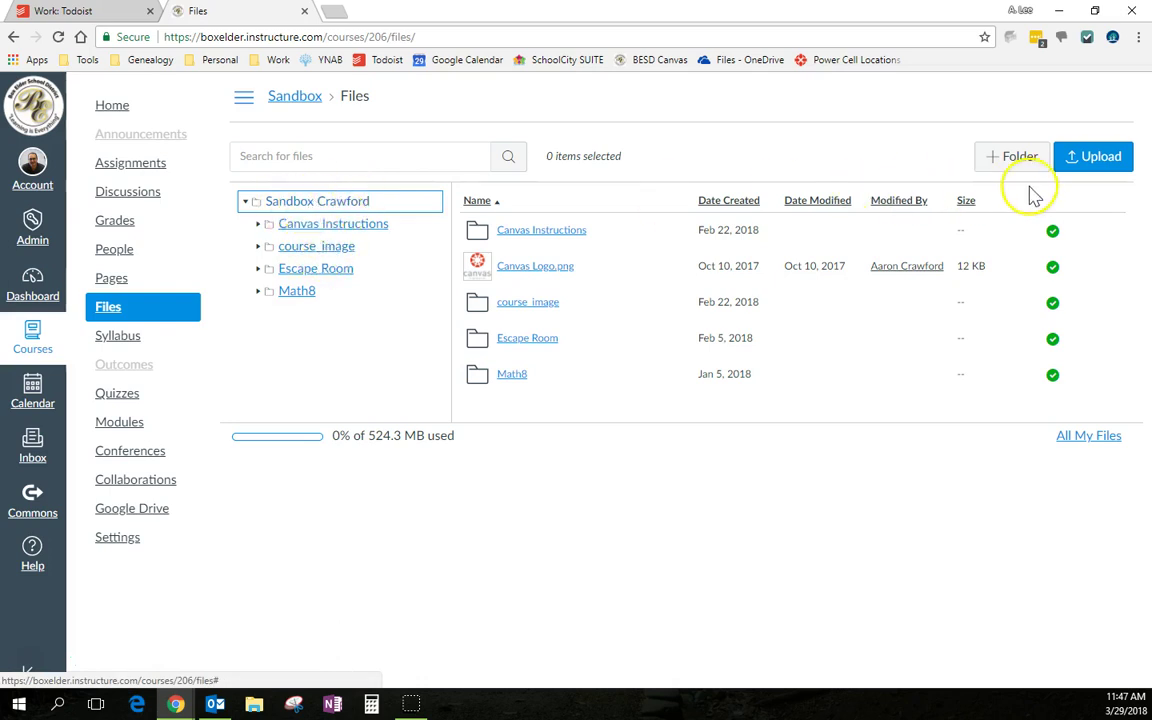
pyautogui.click(1020, 157)
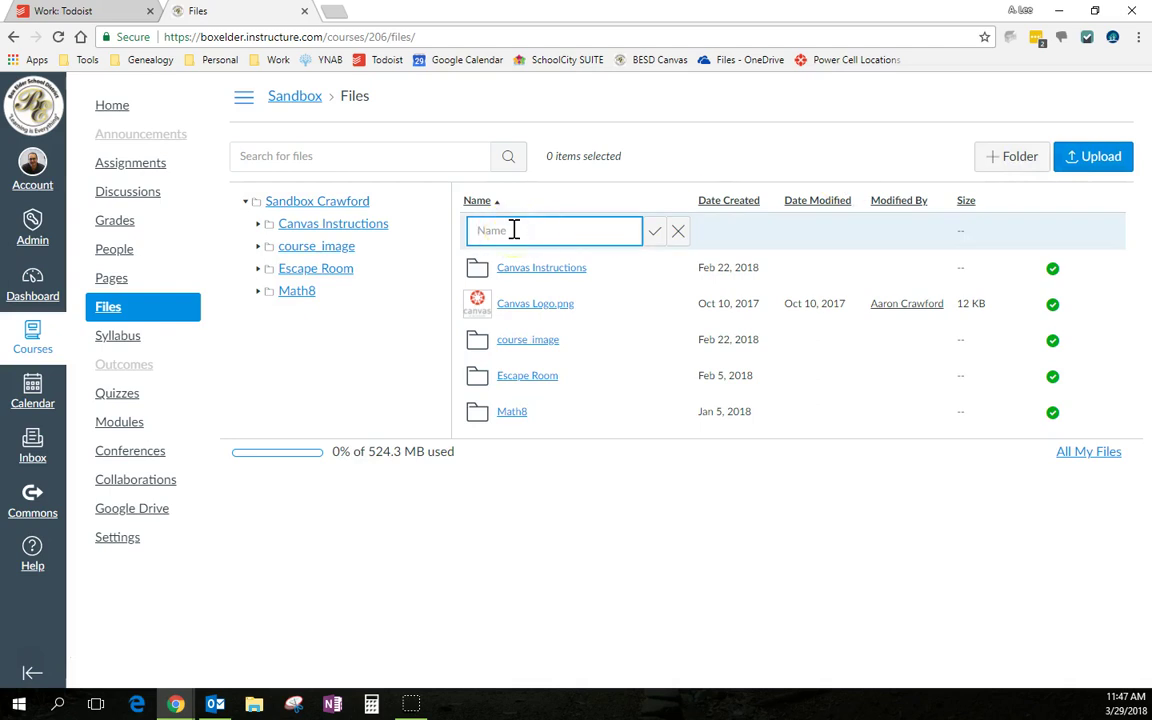
pyautogui.write('sample')
pyautogui.press('Return')
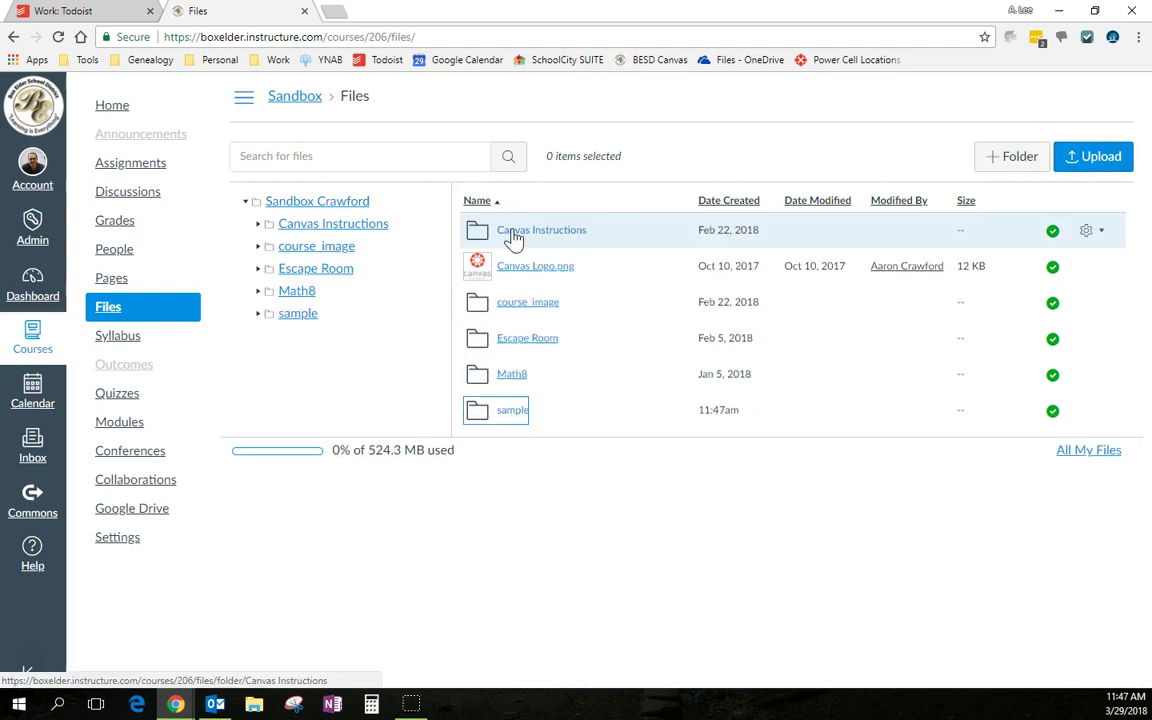
# Inside 'sample', create a subfolder named 'another sample!'
pyautogui.click(300, 317)
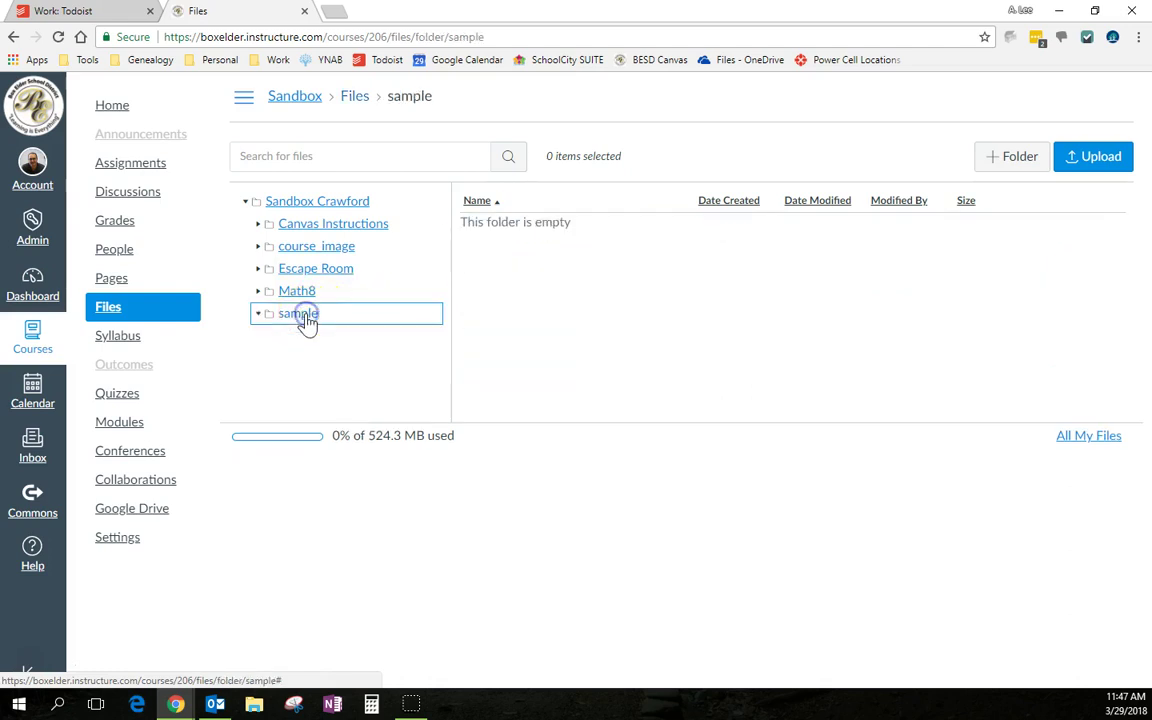
pyautogui.click(1013, 156)
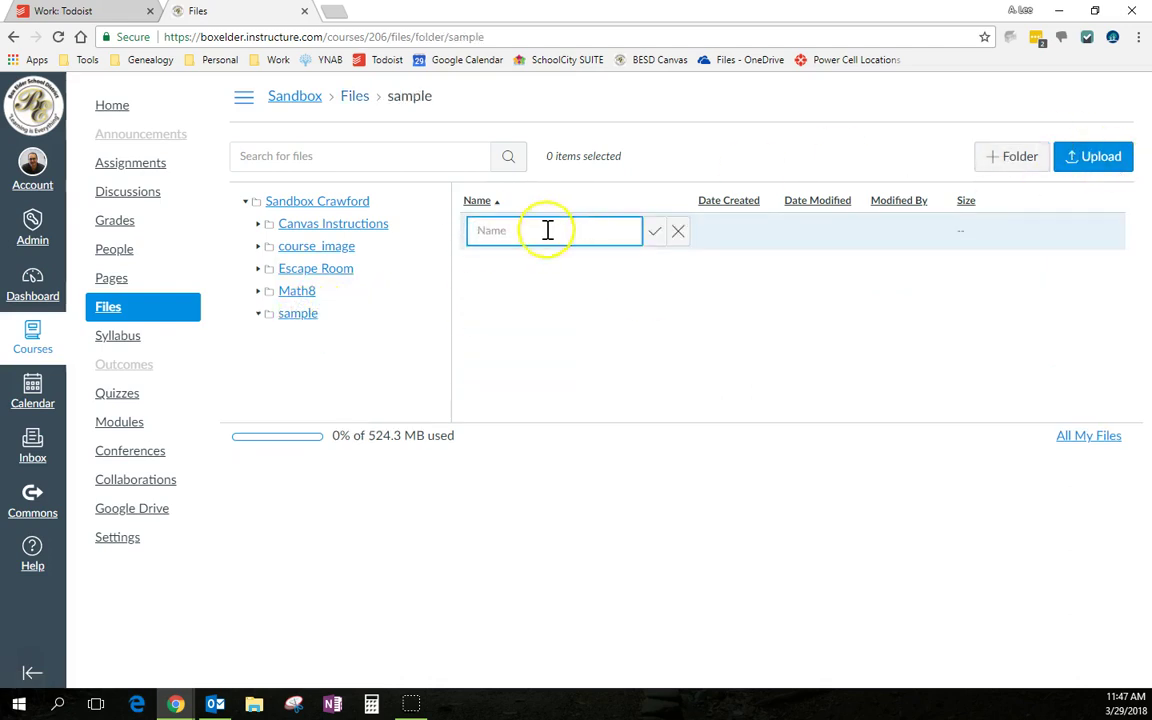
pyautogui.write('another')
pyautogui.write(' sample!')
pyautogui.click(654, 231)
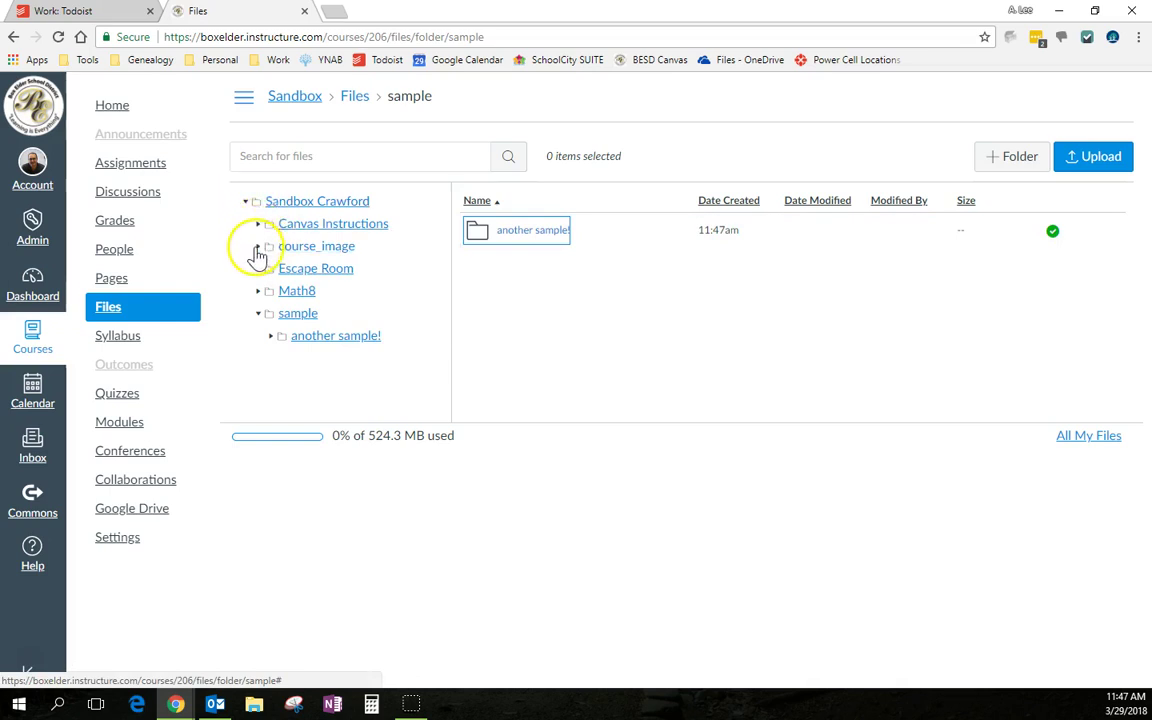
# Expand the three other course folders in the left tree and collapse 'sample'
pyautogui.click(259, 316)
pyautogui.click(259, 316)
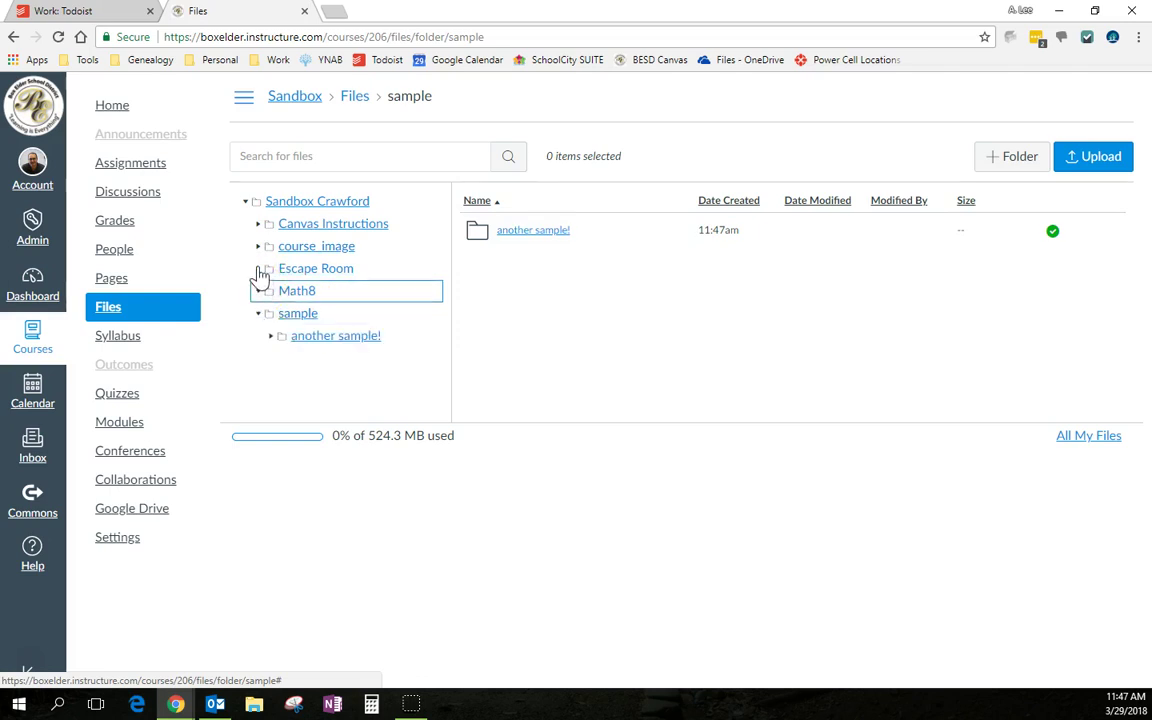
pyautogui.click(258, 268)
pyautogui.click(258, 246)
pyautogui.click(258, 224)
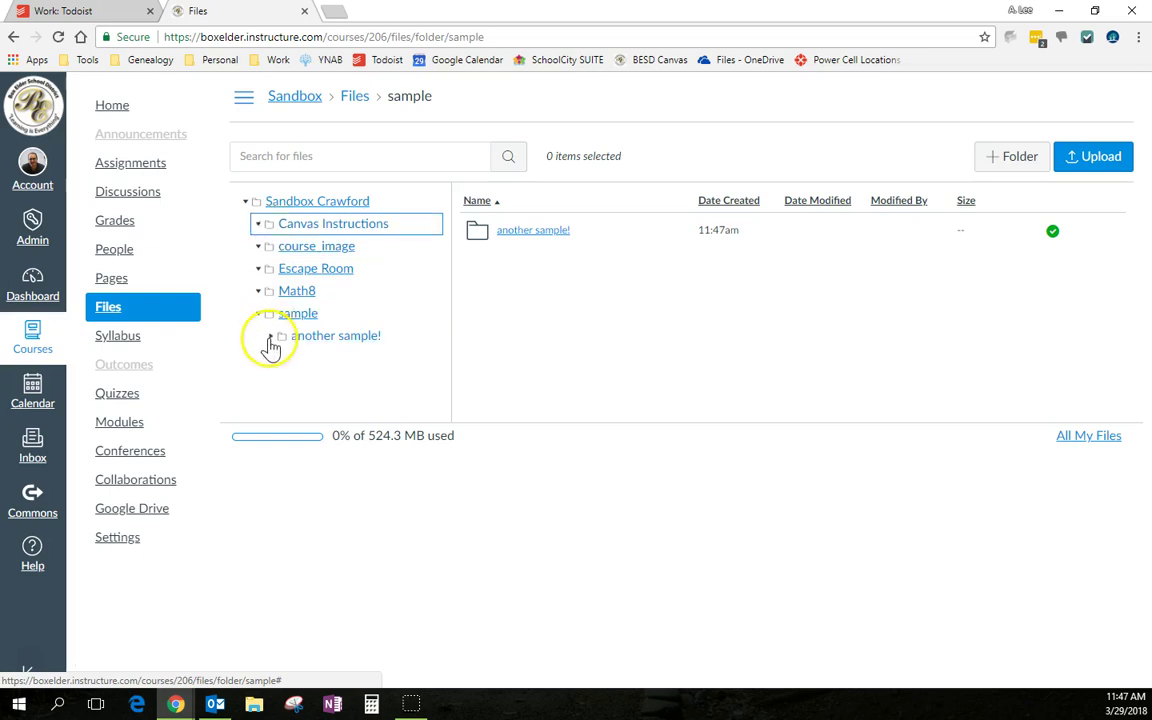
pyautogui.click(258, 314)
pyautogui.click(258, 314)
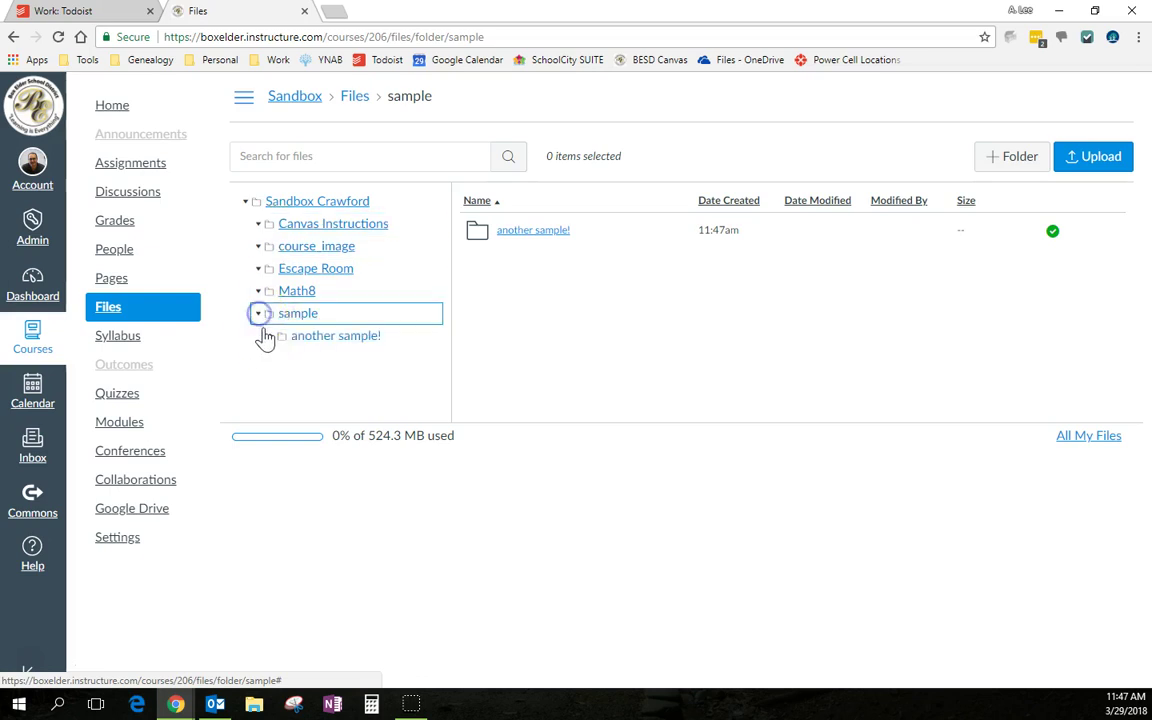
pyautogui.click(267, 337)
pyautogui.click(258, 314)
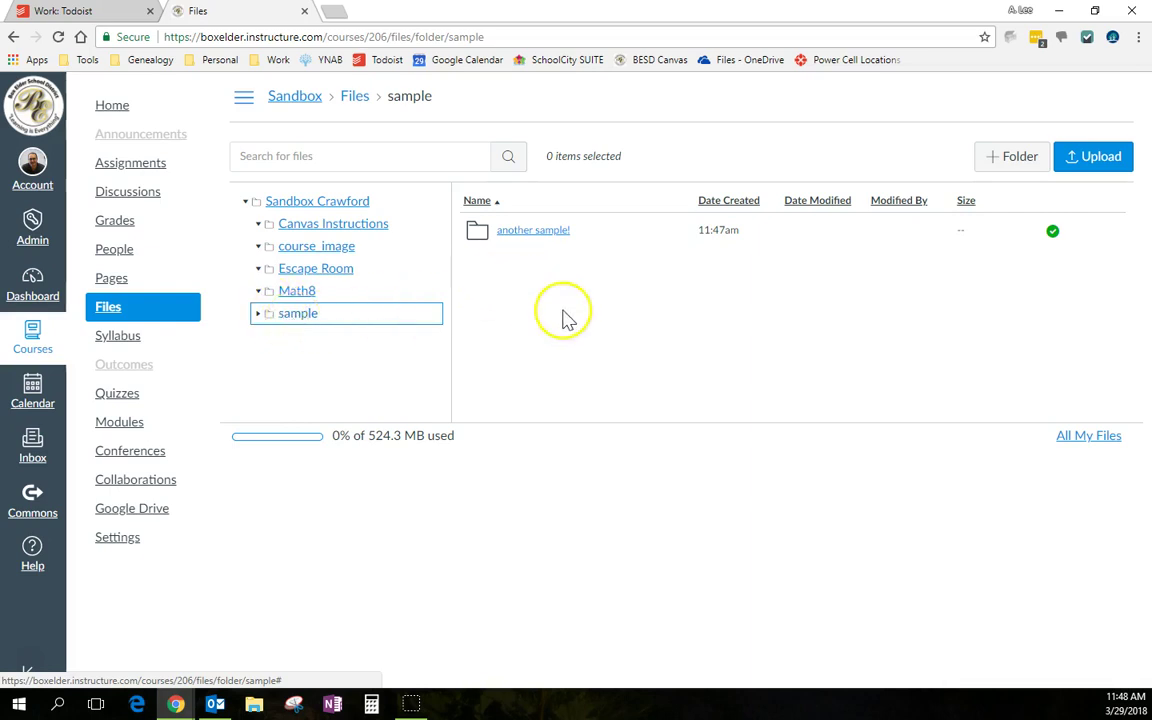
# Upload the tree.jpeg image from the computer into the sample folder
pyautogui.click(1093, 158)
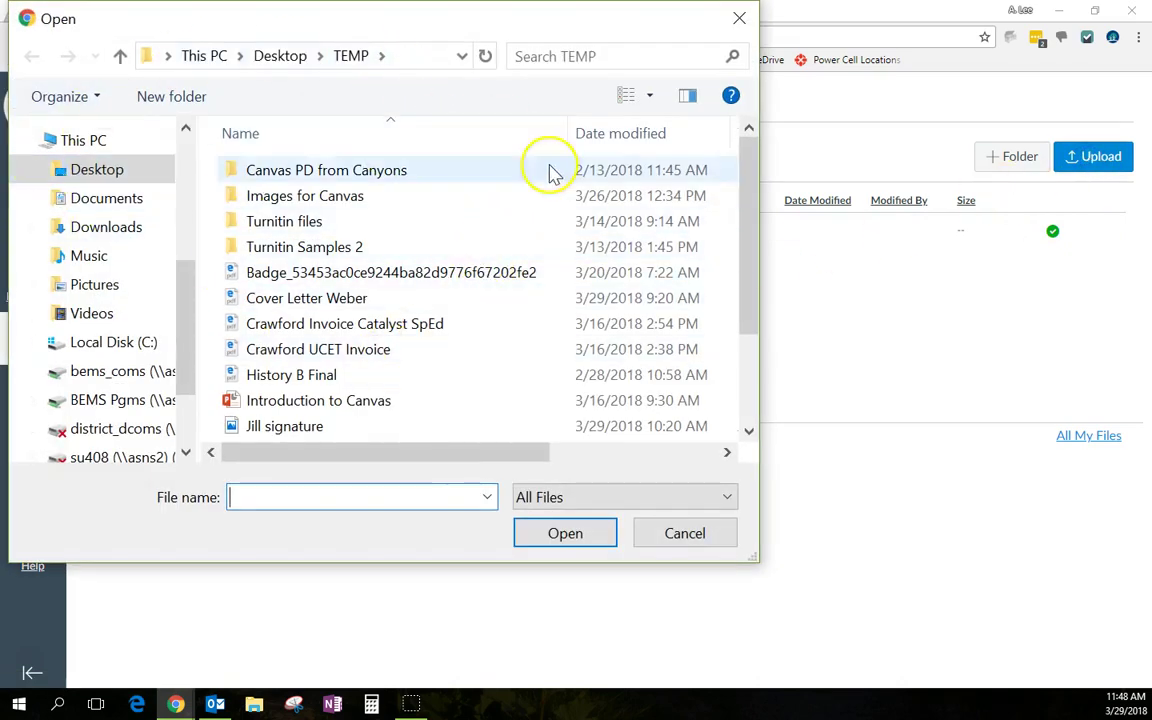
pyautogui.scroll(-2, 485, 275)
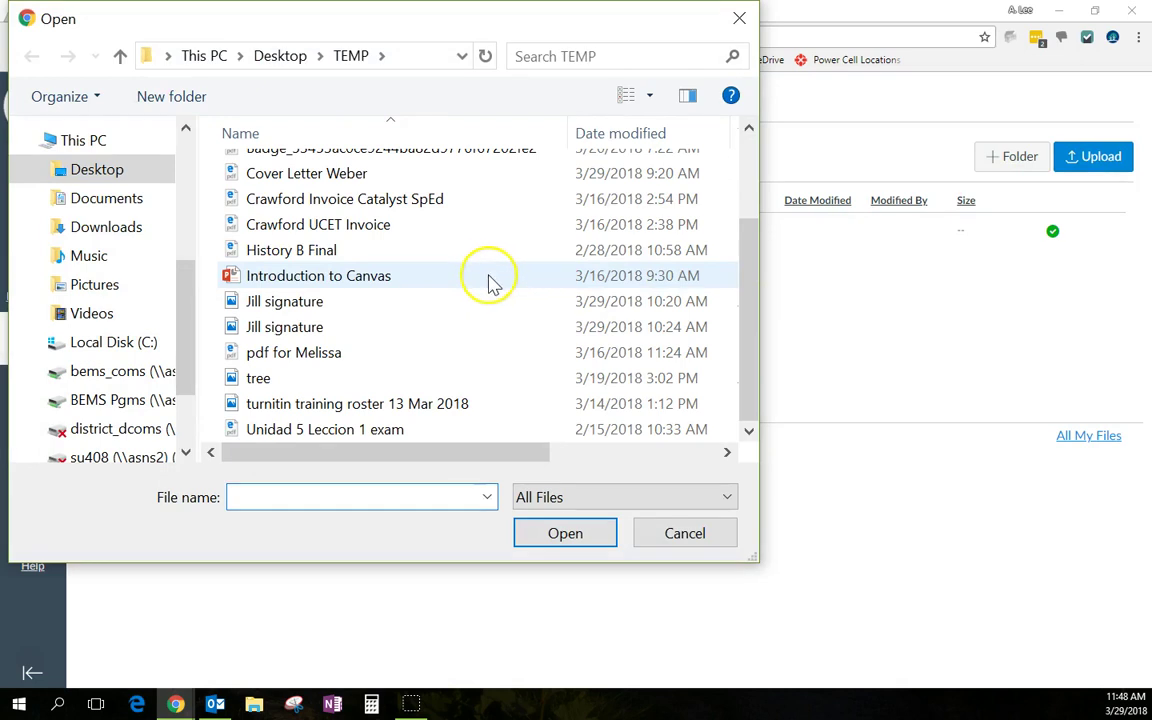
pyautogui.click(288, 382)
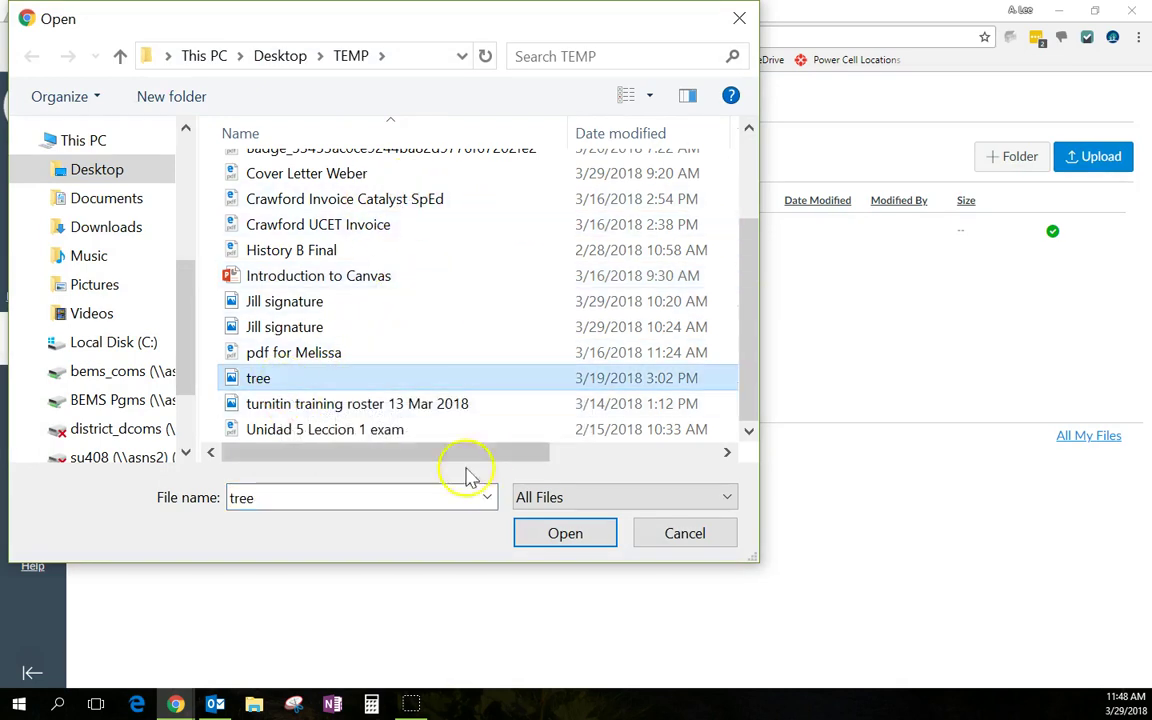
pyautogui.click(548, 535)
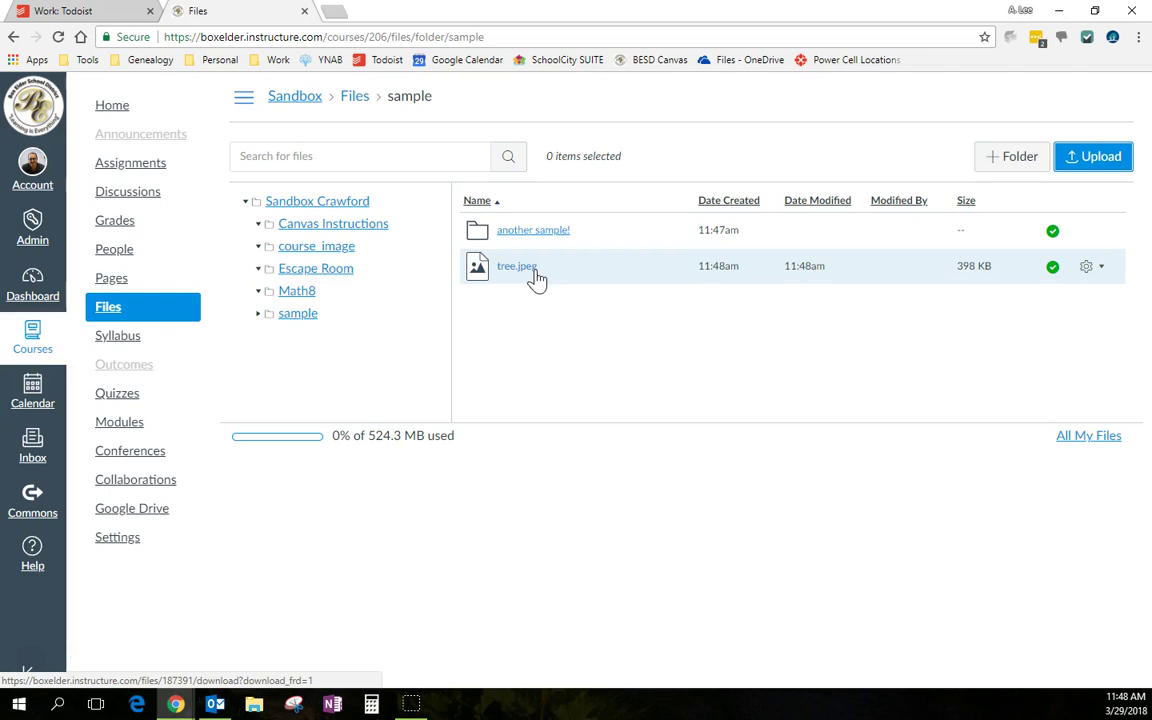
# View tree.jpeg's publishing permissions and cancel without changing anything
pyautogui.moveTo(600, 266)
pyautogui.click(532, 294)
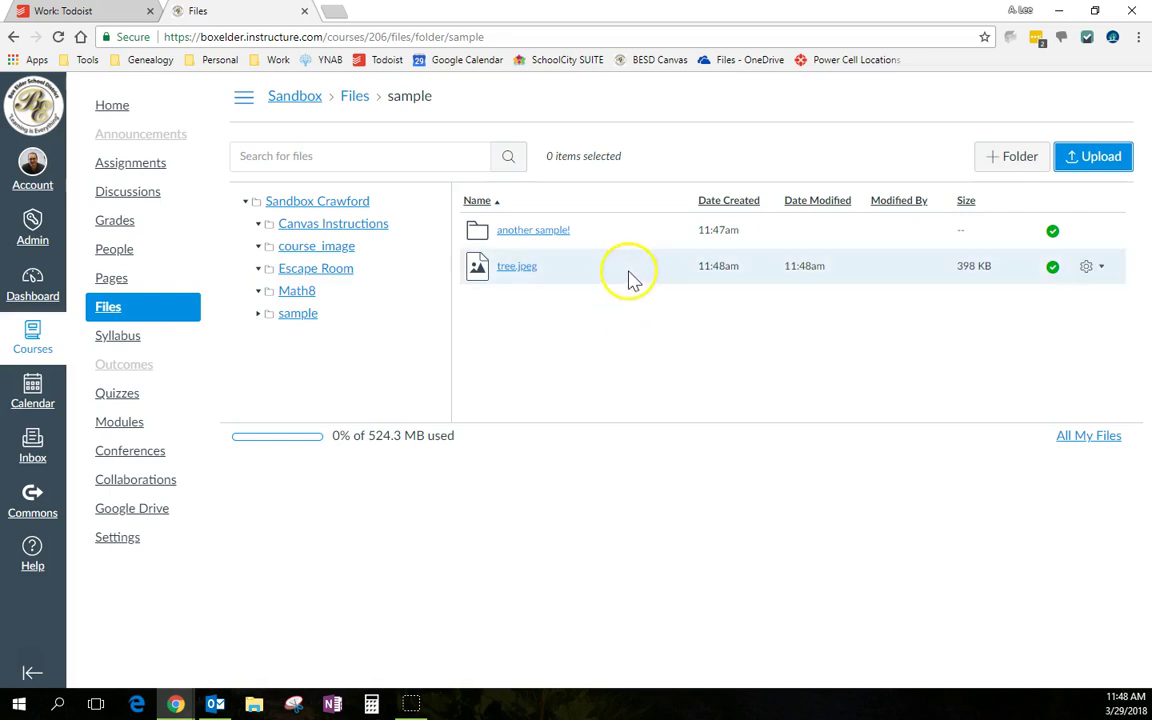
pyautogui.click(1052, 268)
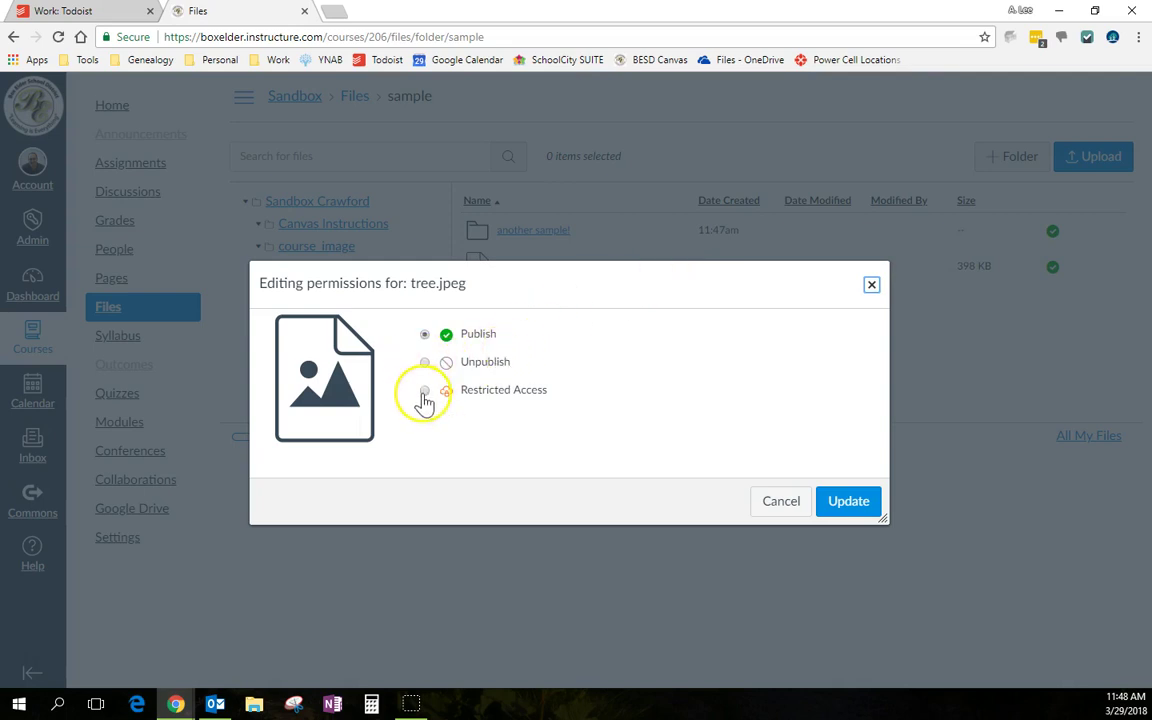
pyautogui.click(772, 504)
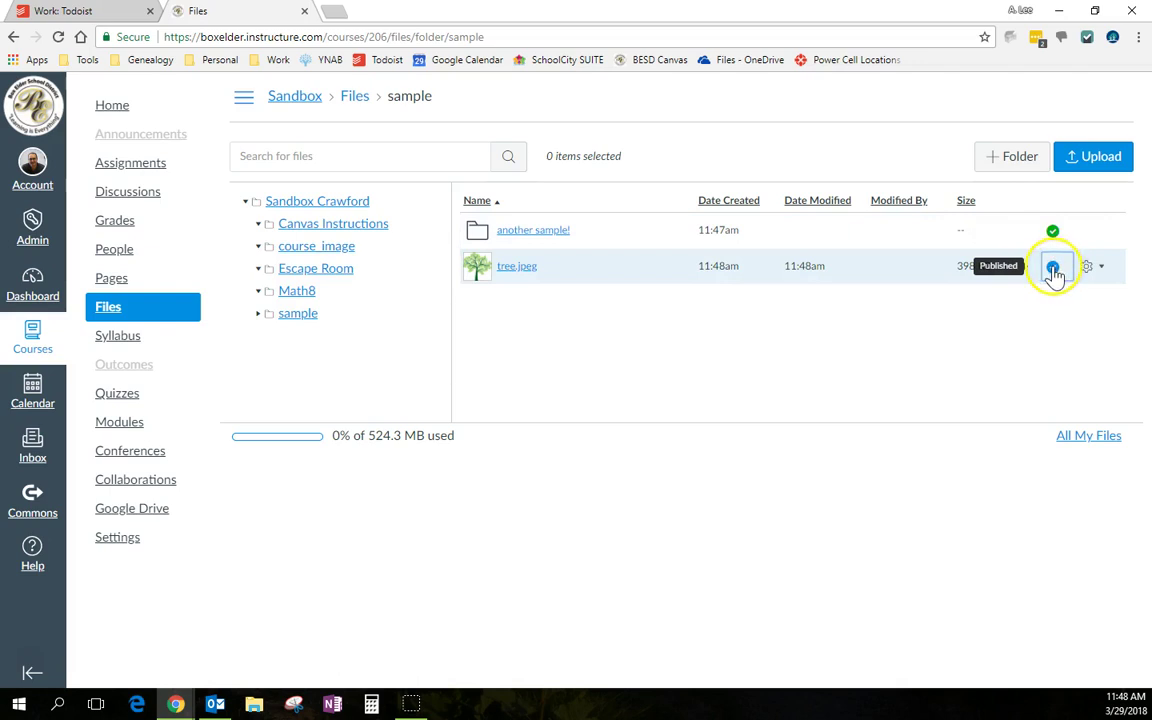
# Try tree.jpeg's Unpublish, Restricted Access and Schedule student availability options without saving
pyautogui.click(1053, 268)
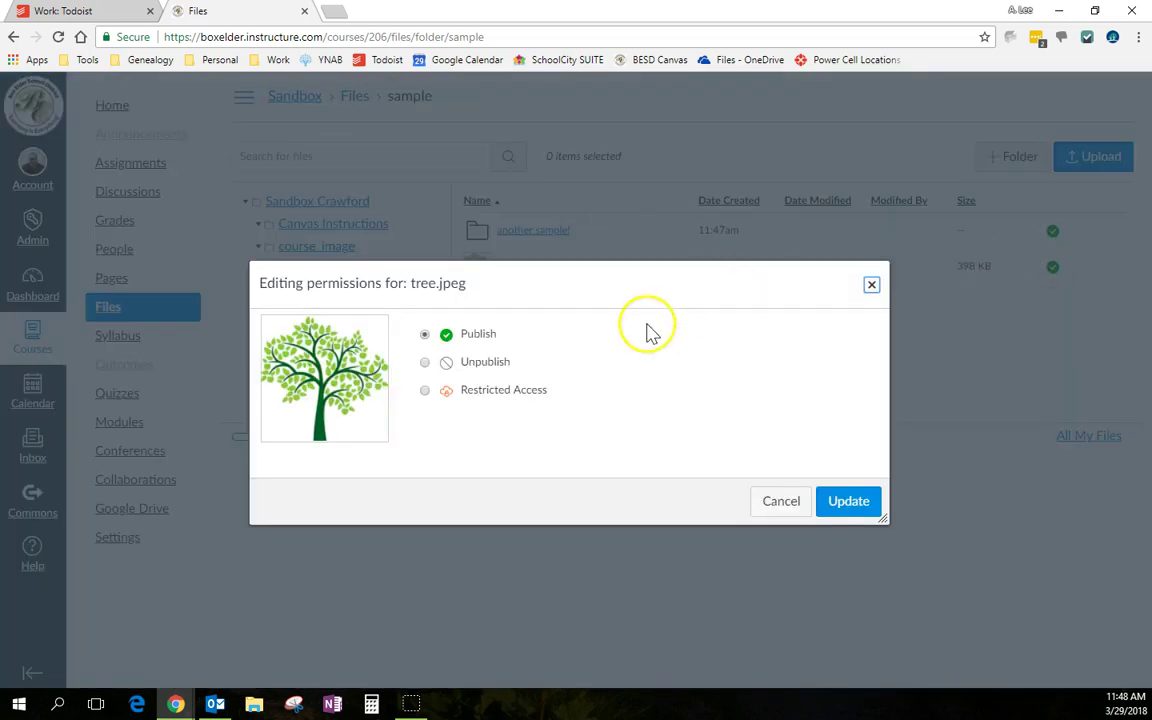
pyautogui.click(430, 362)
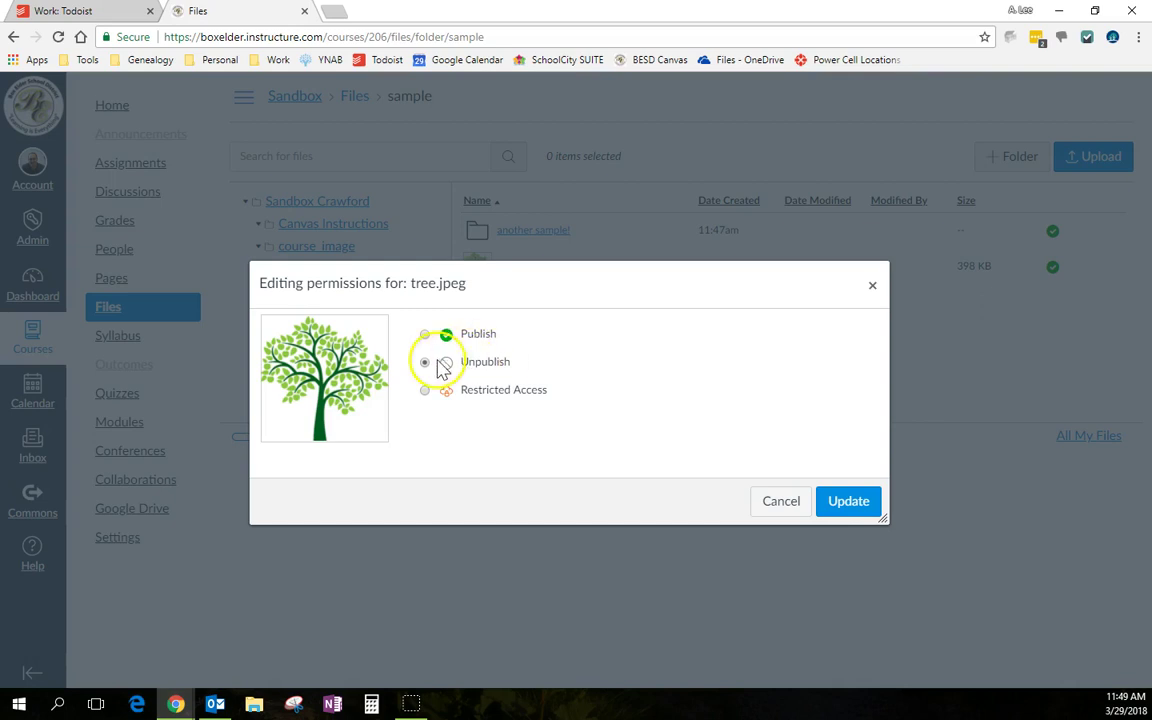
pyautogui.click(424, 390)
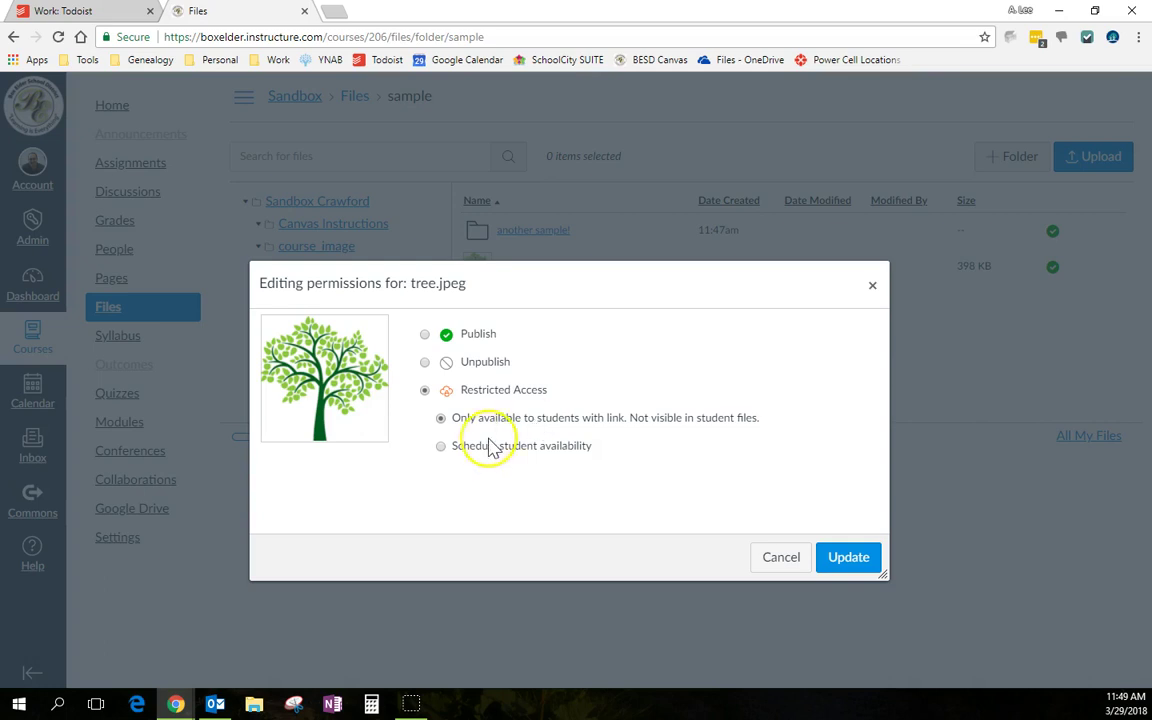
pyautogui.click(440, 446)
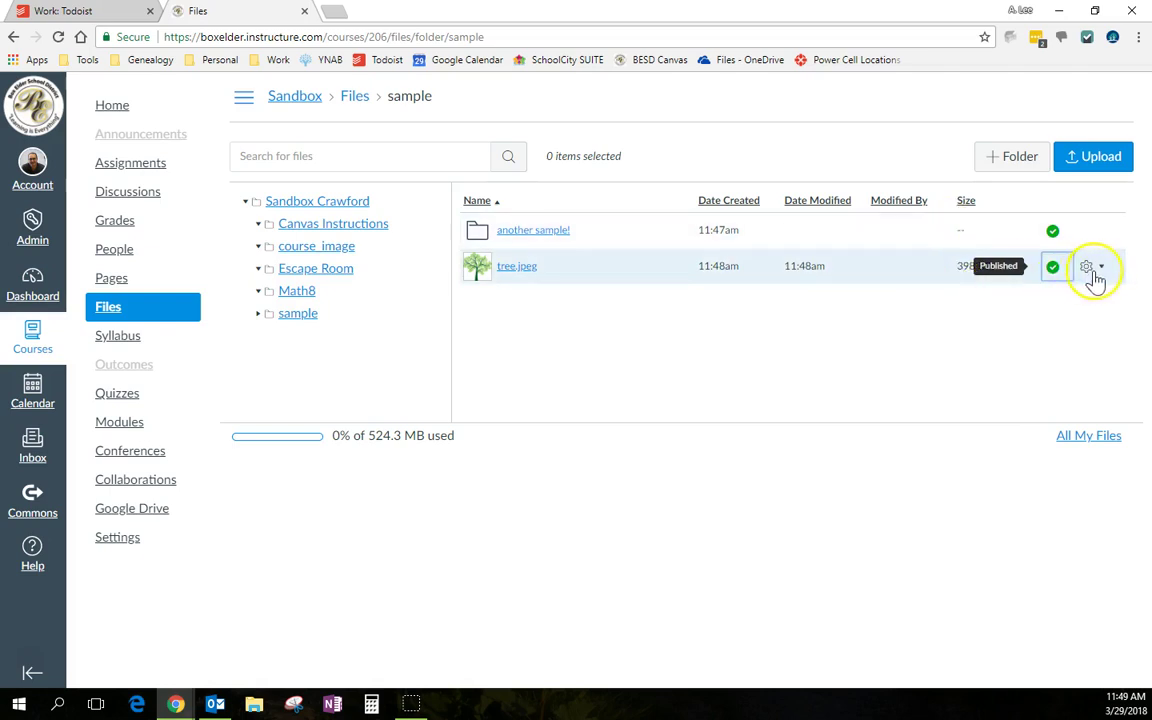
pyautogui.moveTo(760, 230)
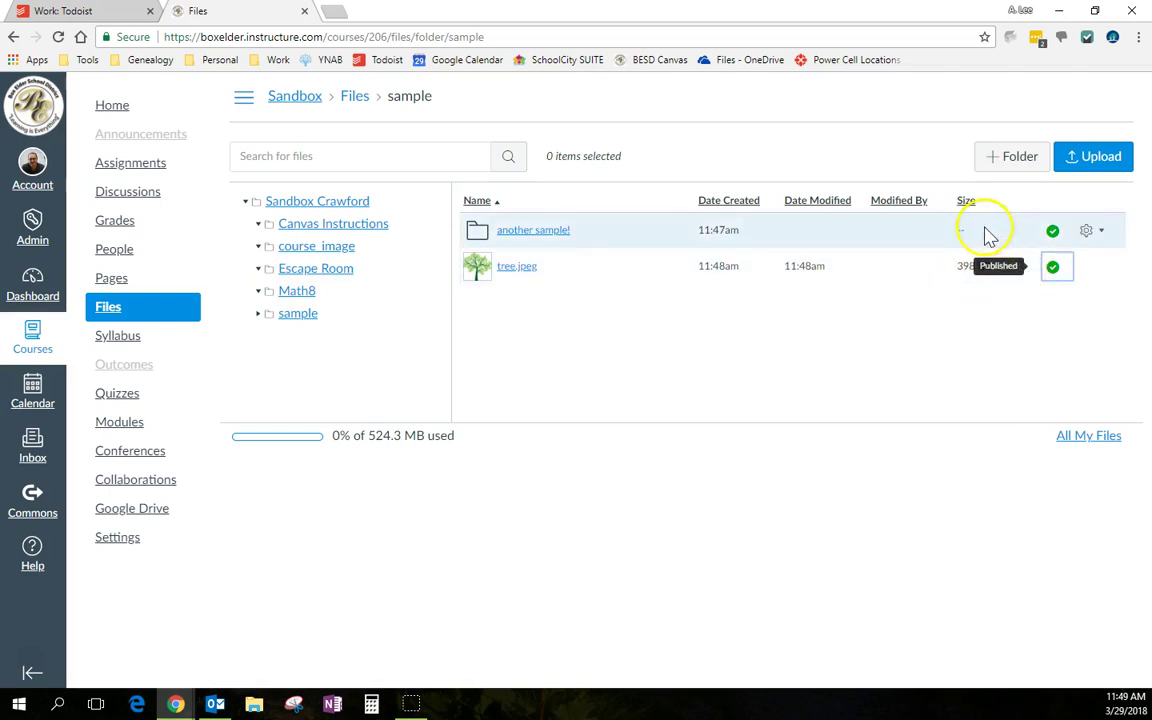
pyautogui.click(1088, 232)
pyautogui.click(1032, 281)
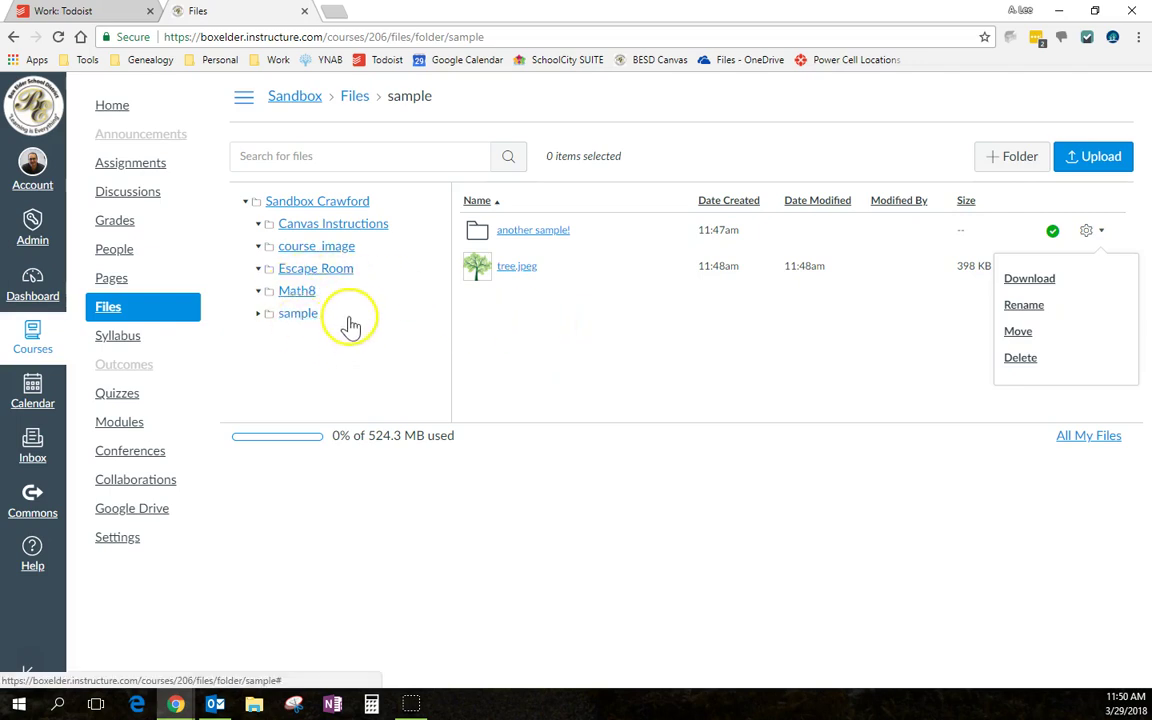
pyautogui.click(295, 315)
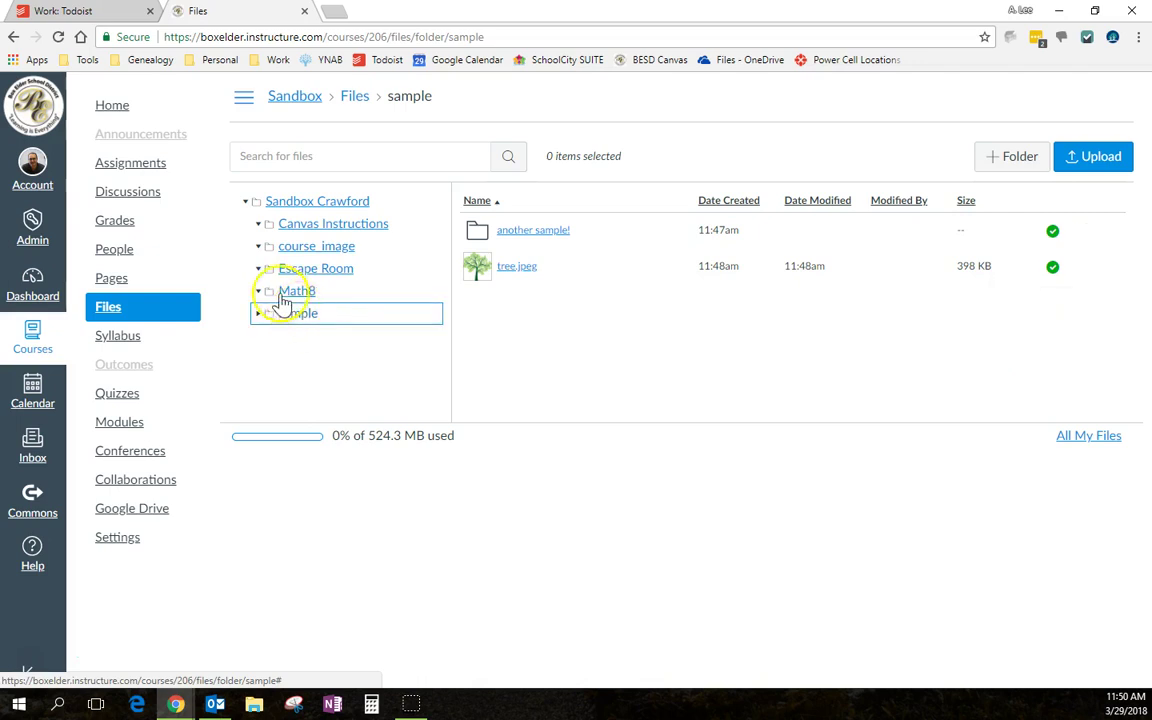
# From the top-level course folder, set the 'sample' folder to Unpublished
pyautogui.click(285, 203)
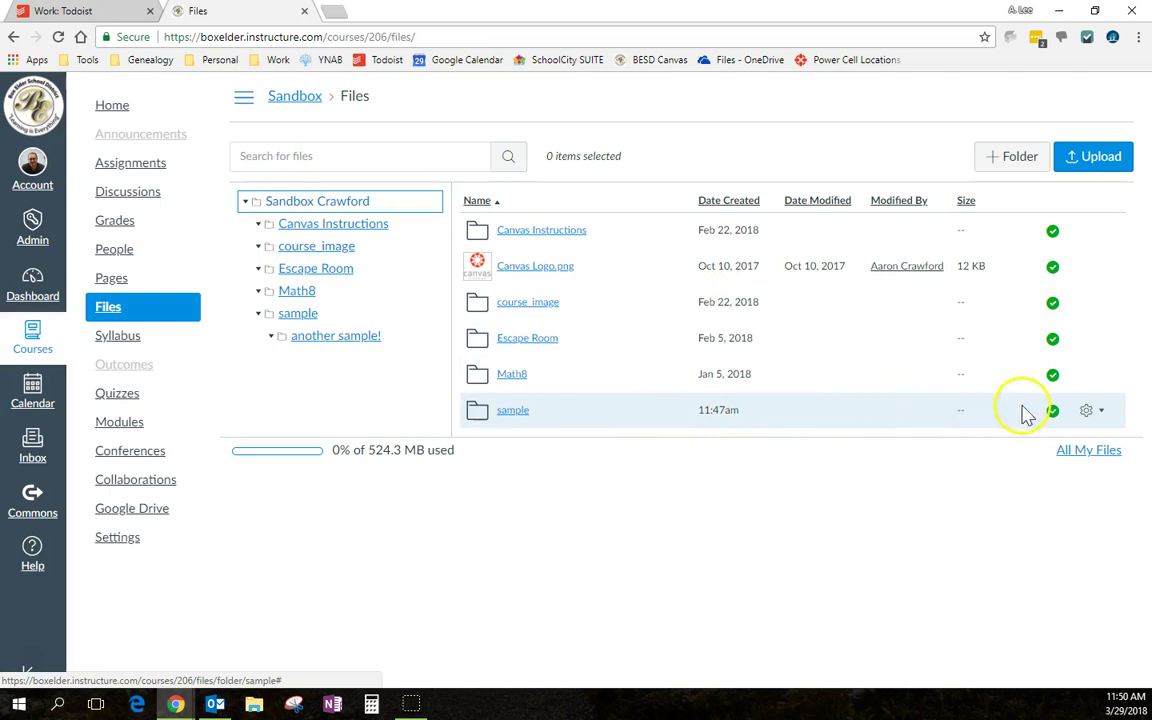
pyautogui.click(1053, 412)
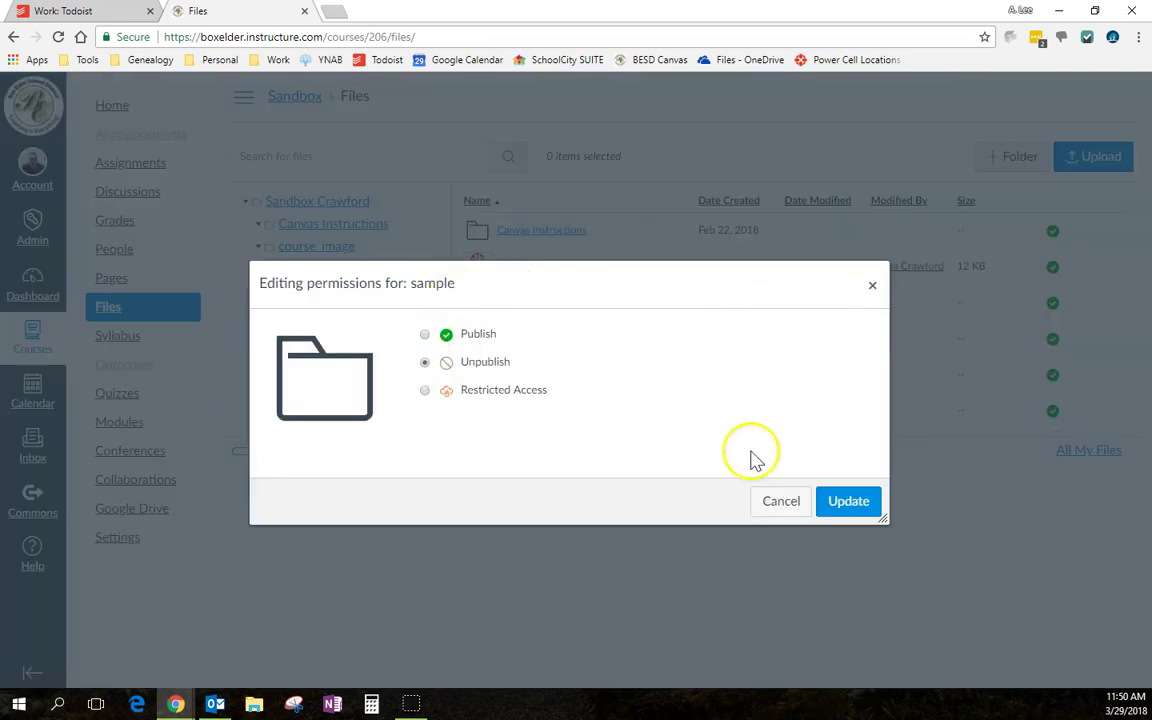
pyautogui.click(843, 500)
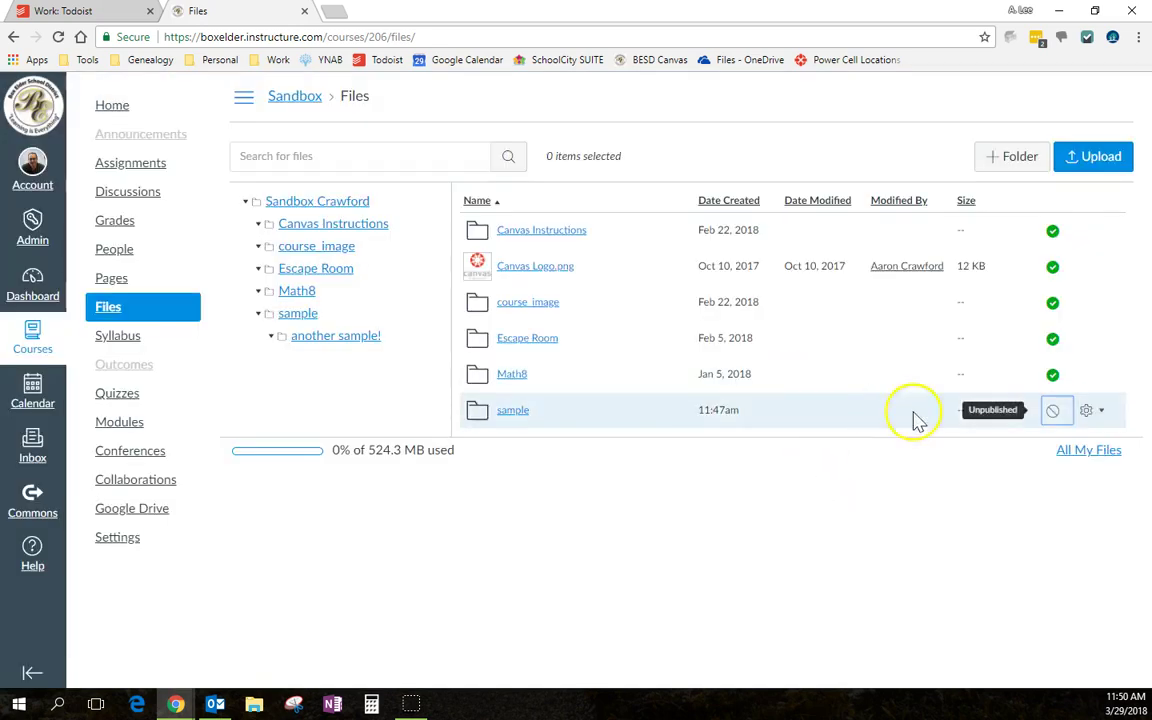